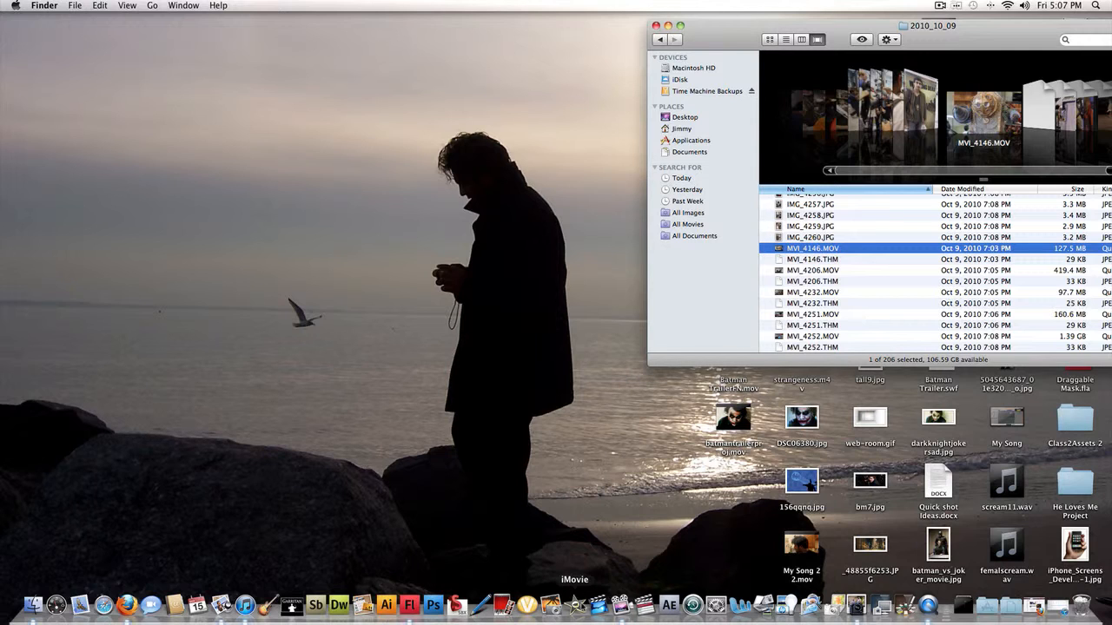
Launch iMovie from the Dock so the empty New Project 1 window appears
left_click(575, 605)
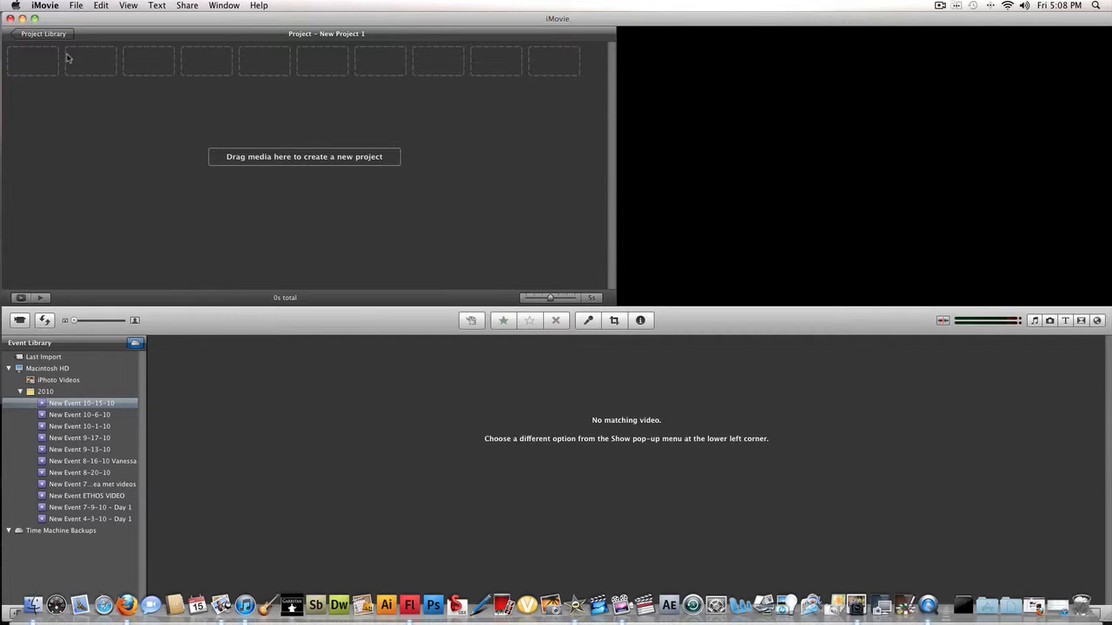
Open the iMovie application menu from the menu bar, after a few false starts
left_click(59, 9)
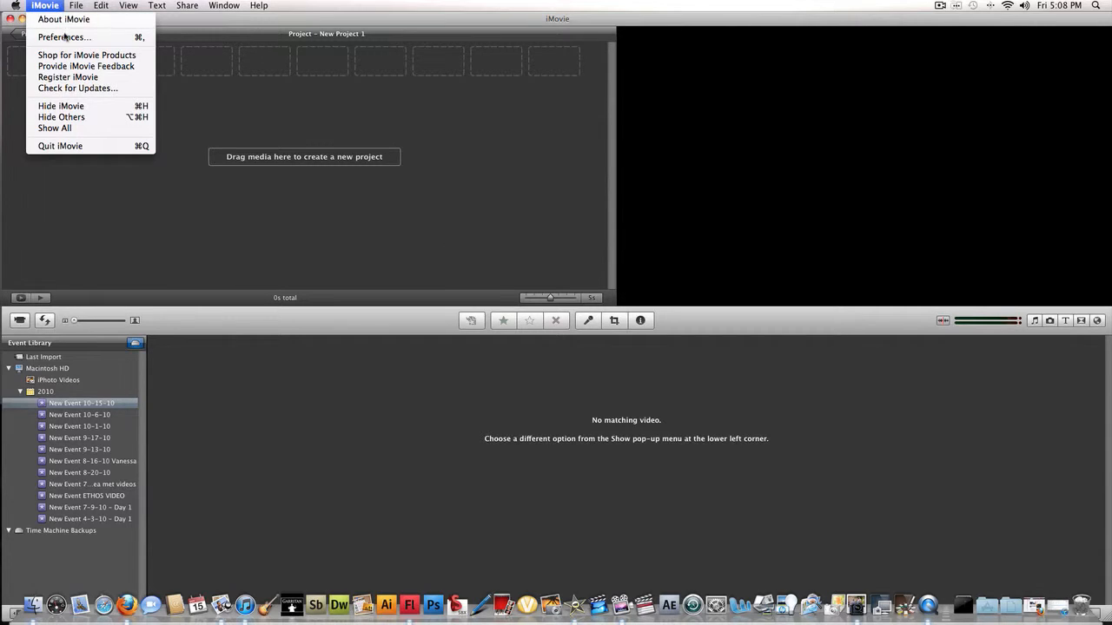
left_click(491, 240)
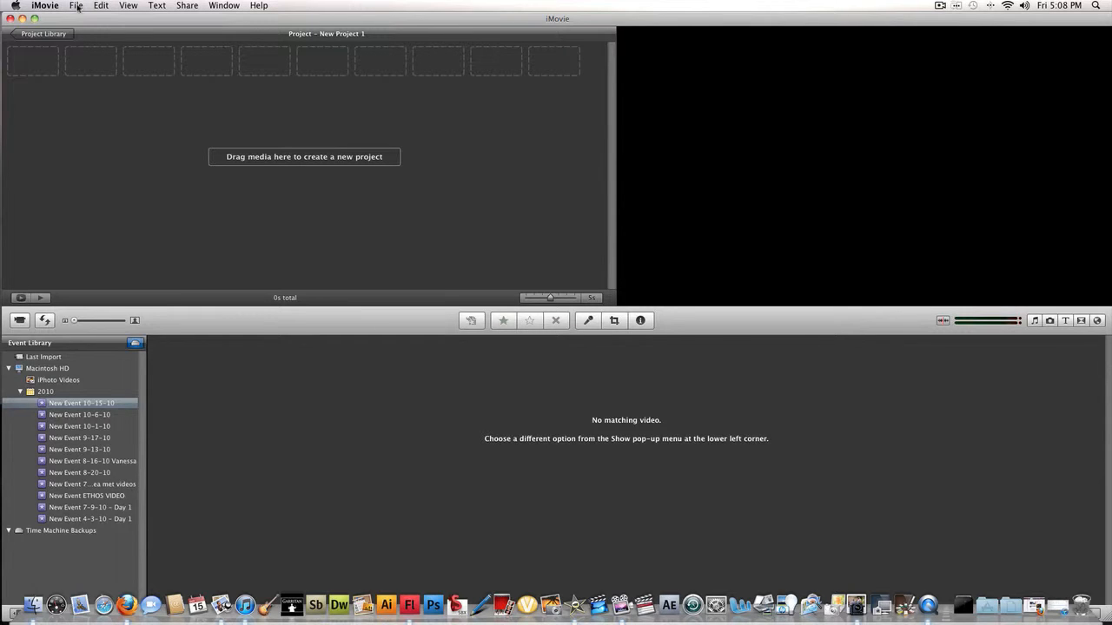
left_click(77, 7)
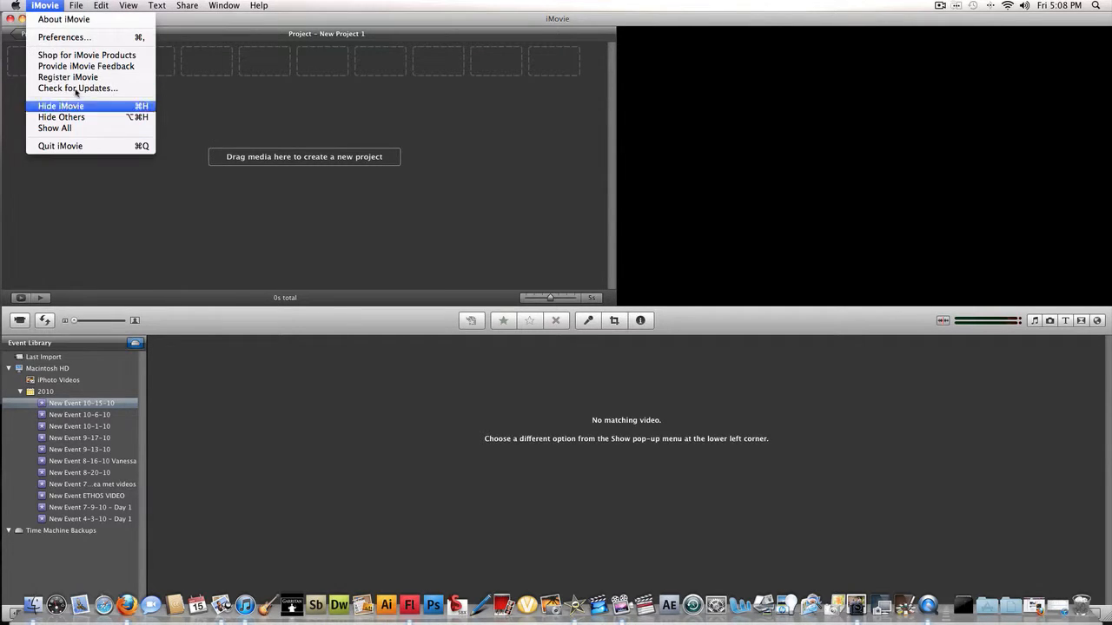
left_click(75, 44)
left_click(50, 12)
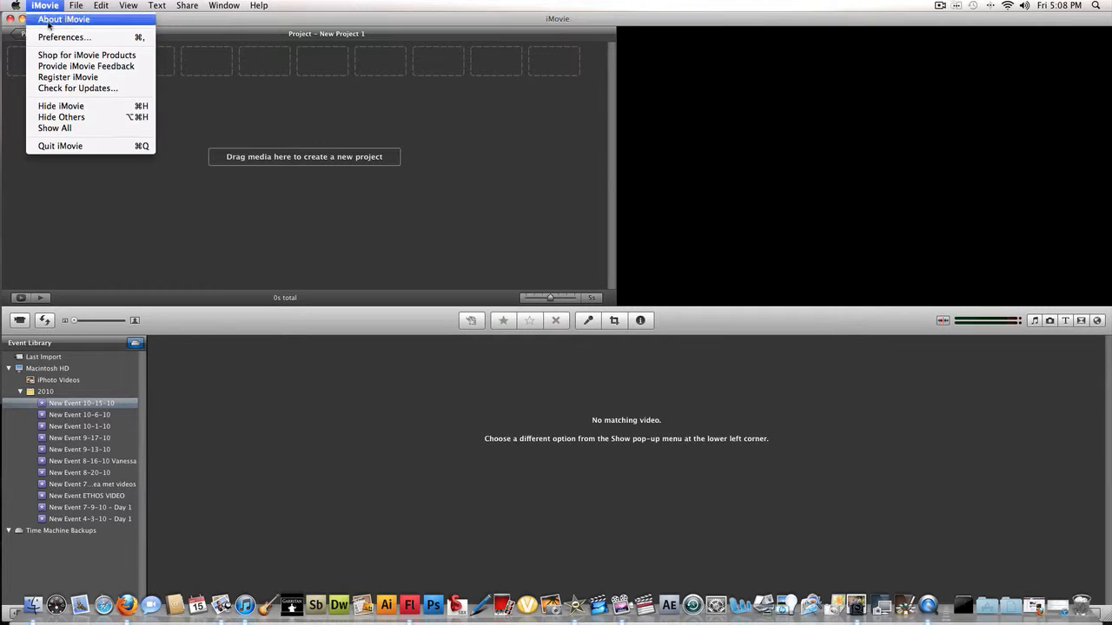
key("Escape")
left_click(49, 9)
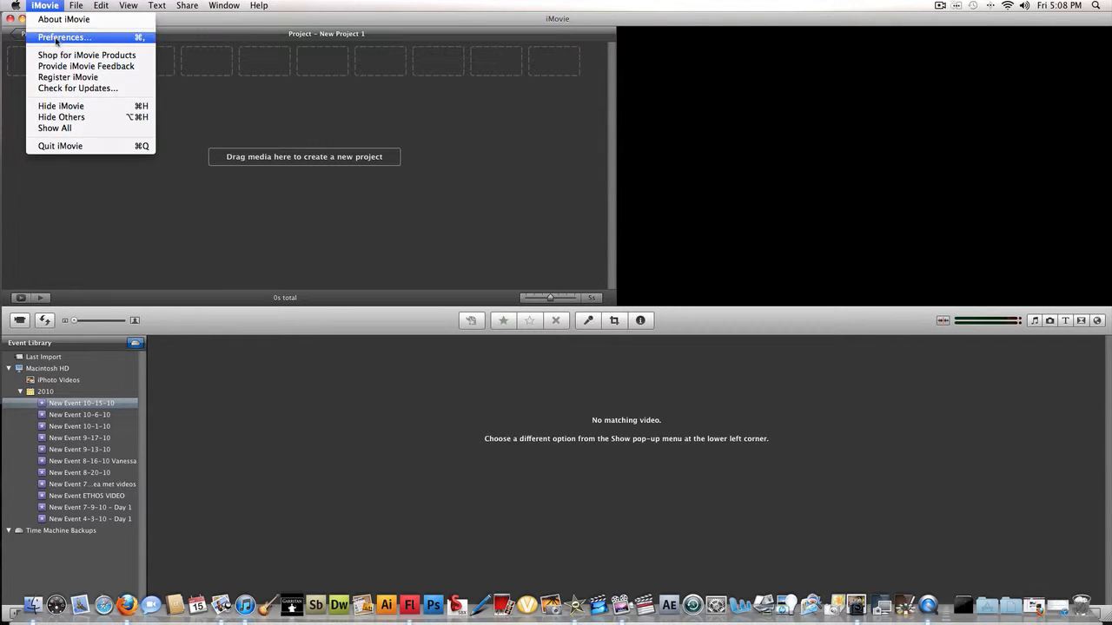
Enable Show Advanced Tools in Preferences > General and close the Preferences window
left_click(61, 37)
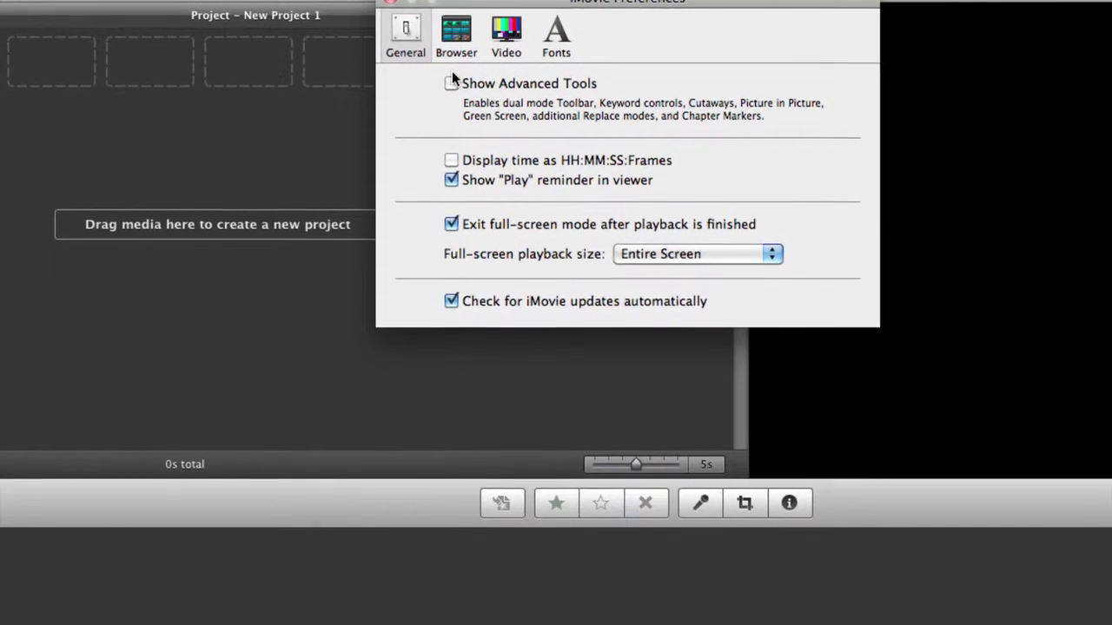
left_click(453, 74)
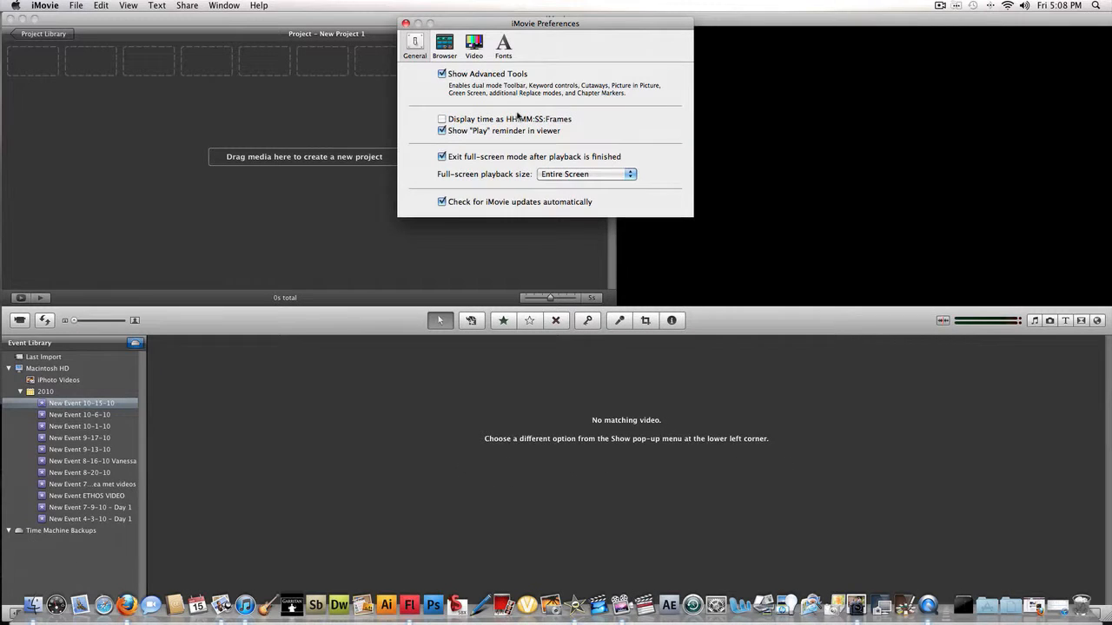
left_click(405, 23)
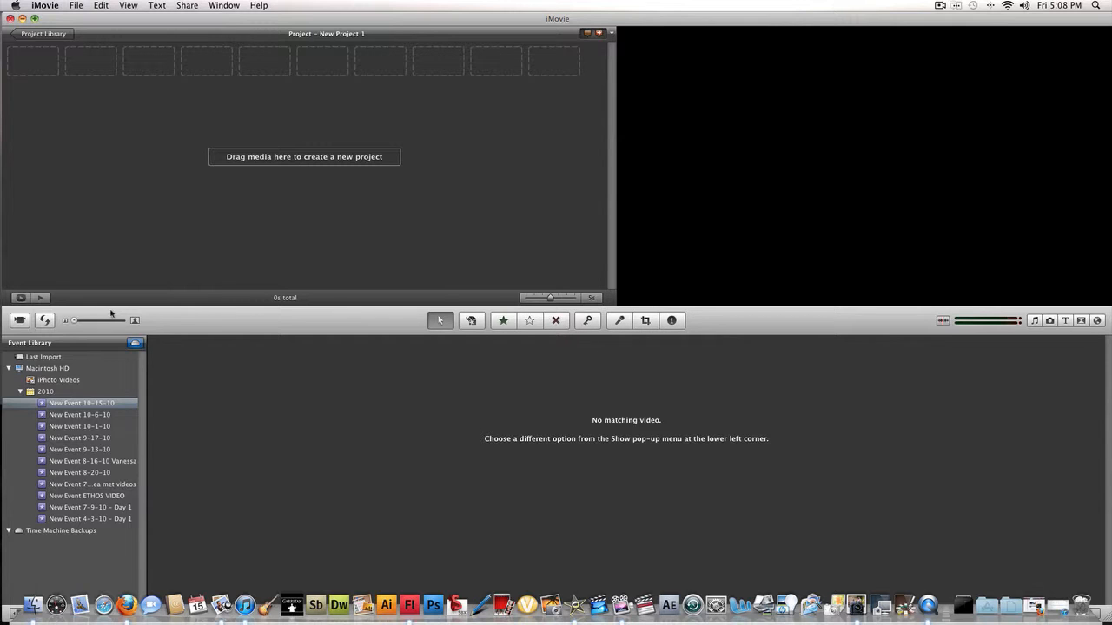
Arrange the iMovie and Finder windows side by side so both are visible
left_click_drag(695, 19, 374, 18)
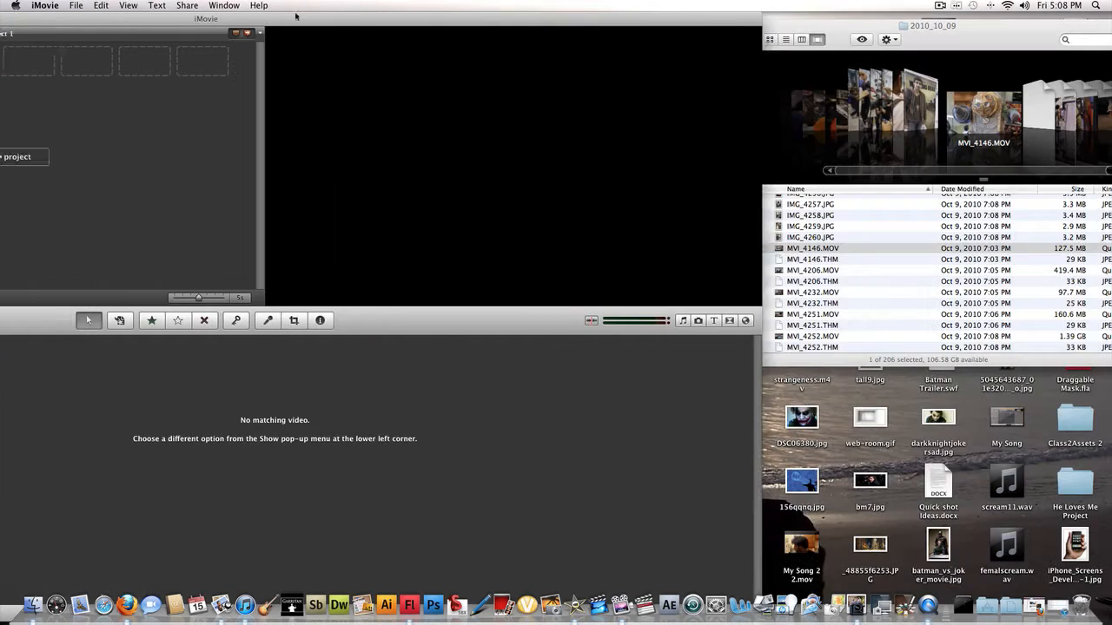
left_click(908, 225)
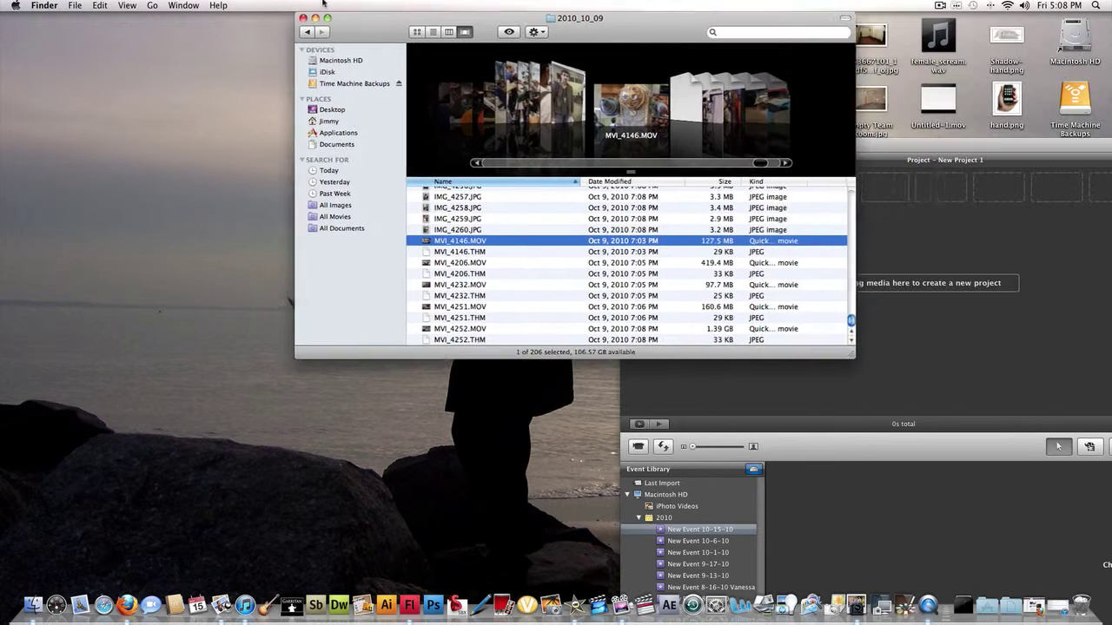
left_click_drag(790, 19, 181, 12)
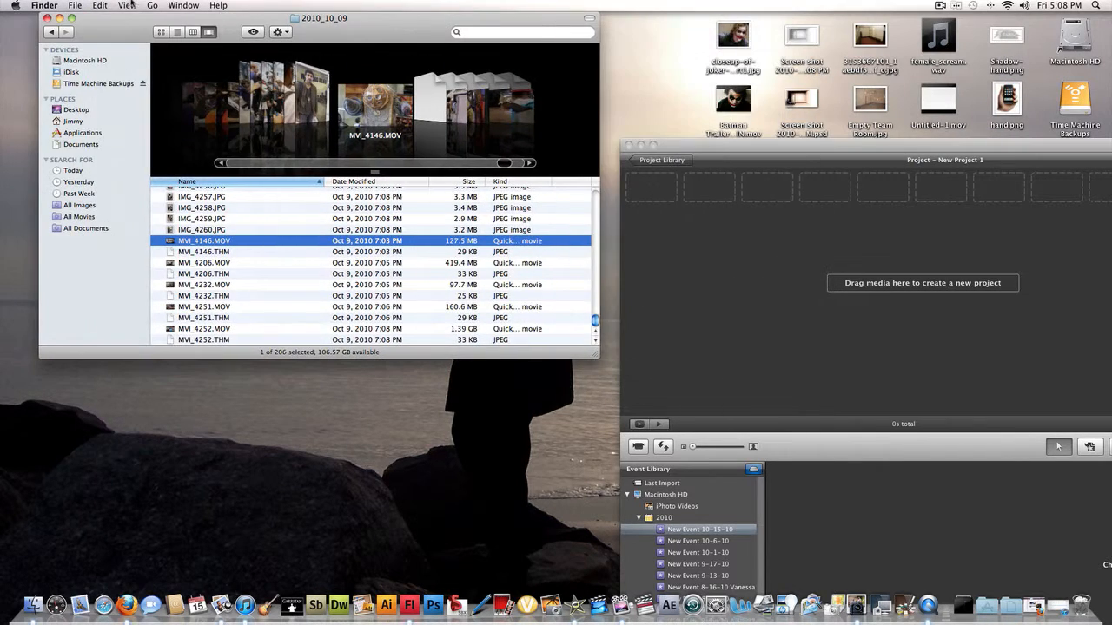
Drag MVI_4146.MOV from Finder onto New Event 10-15-10 in the Event Library
left_click(198, 251)
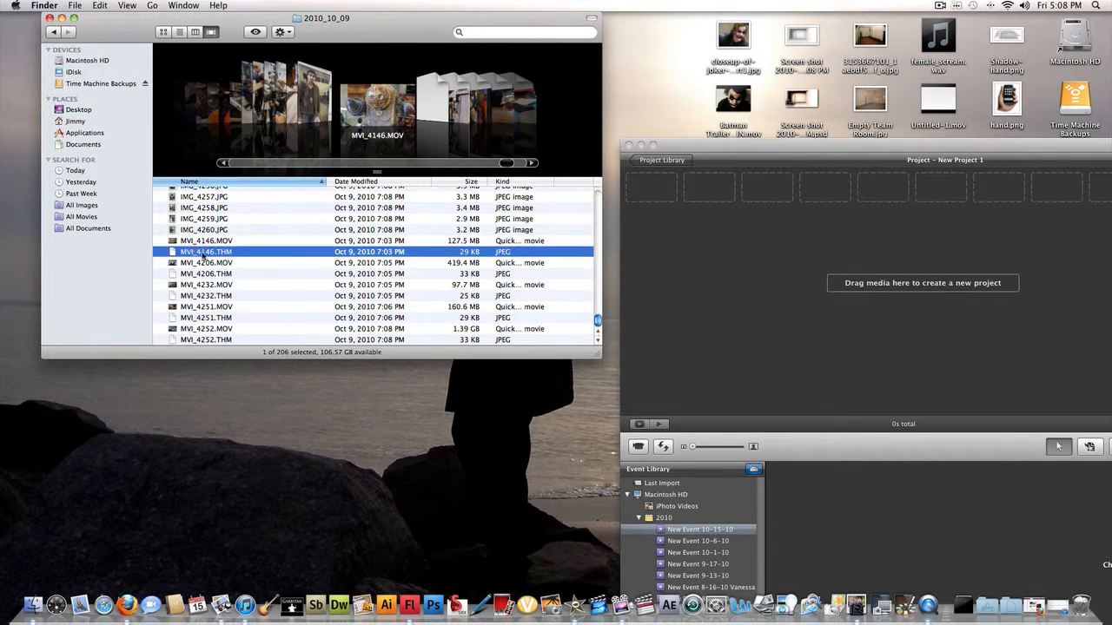
left_click(182, 240)
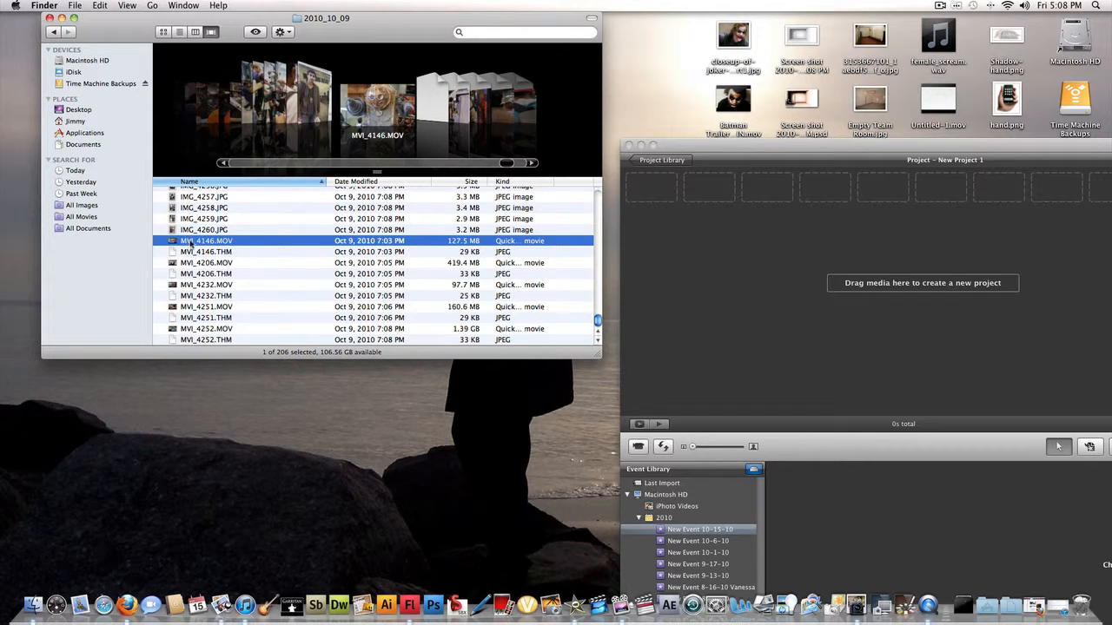
left_click_drag(739, 513, 703, 533)
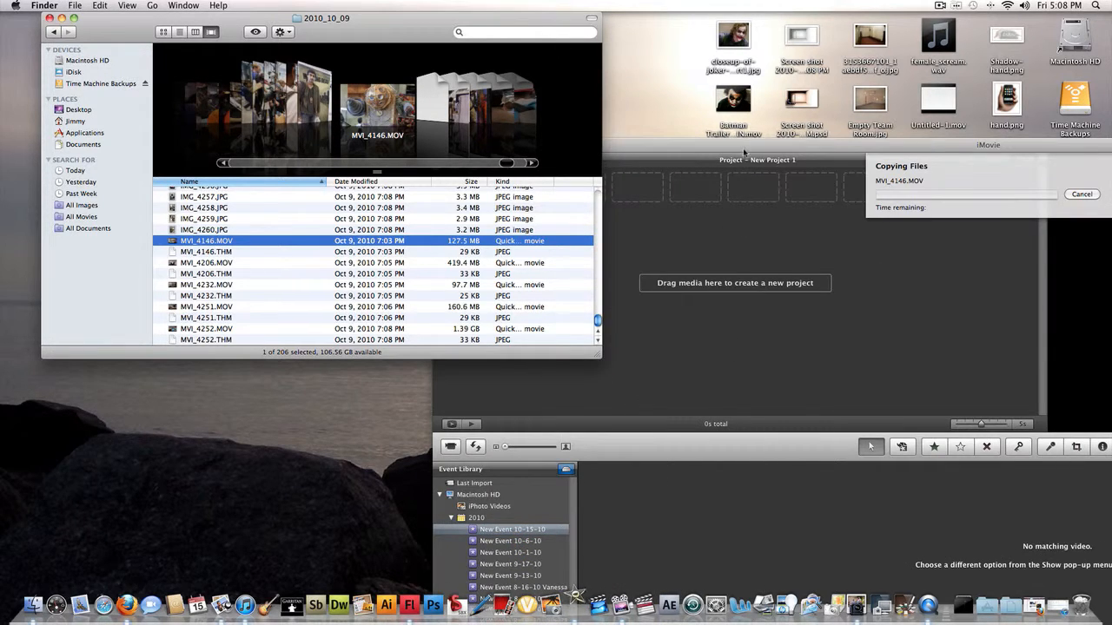
left_click_drag(743, 150, 489, 25)
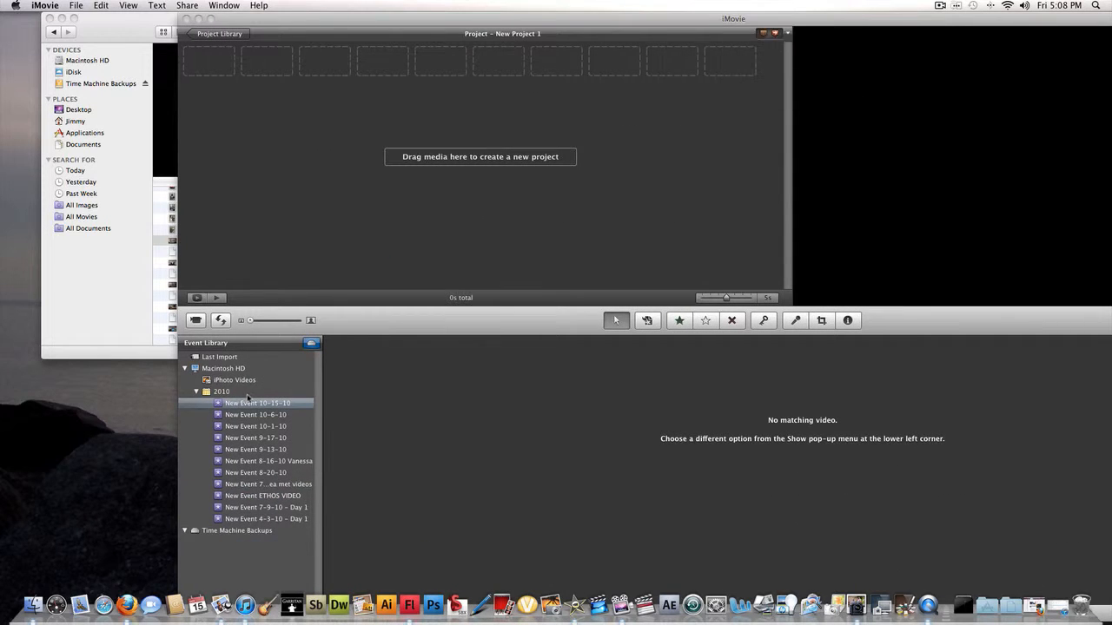
Reposition the iMovie window while thumbnails generate until the clip filmstrip appears
mouse_move(366, 19)
left_mouse_down()
mouse_move(292, 3)
mouse_move(107, 3)
left_mouse_up()
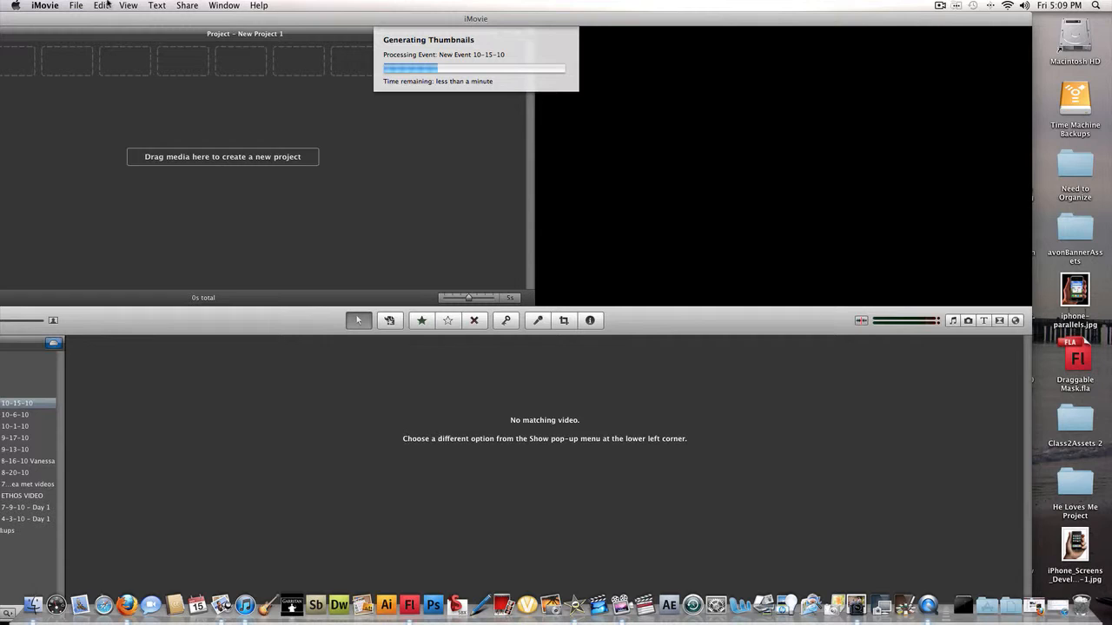
mouse_move(374, 3)
left_mouse_down()
mouse_move(508, 2)
mouse_move(498, 3)
left_mouse_up()
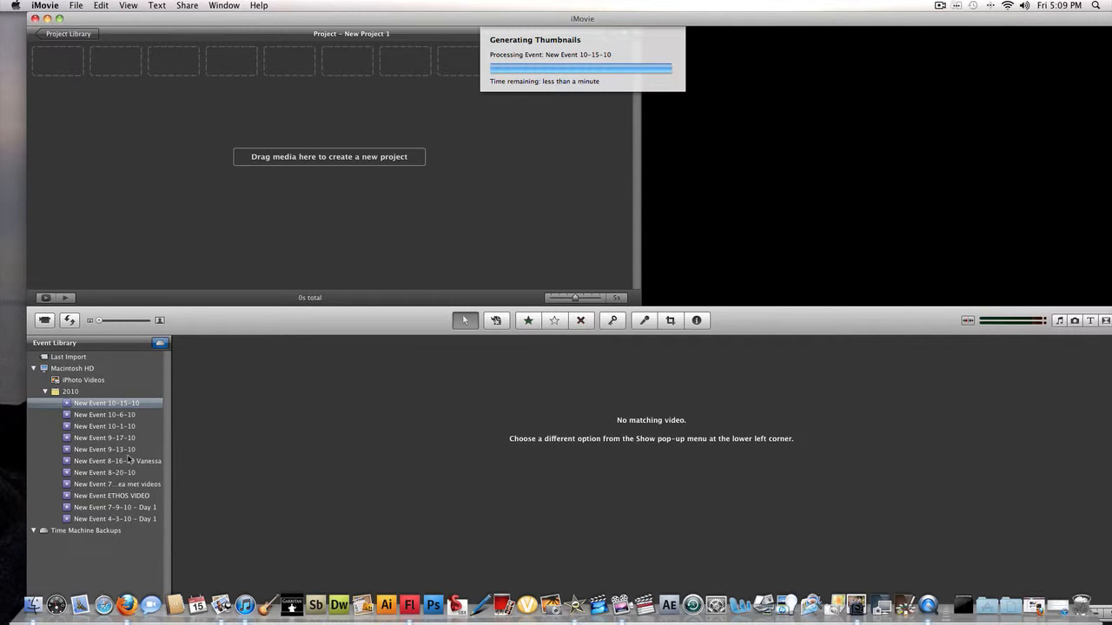
left_click_drag(851, 18, 774, 13)
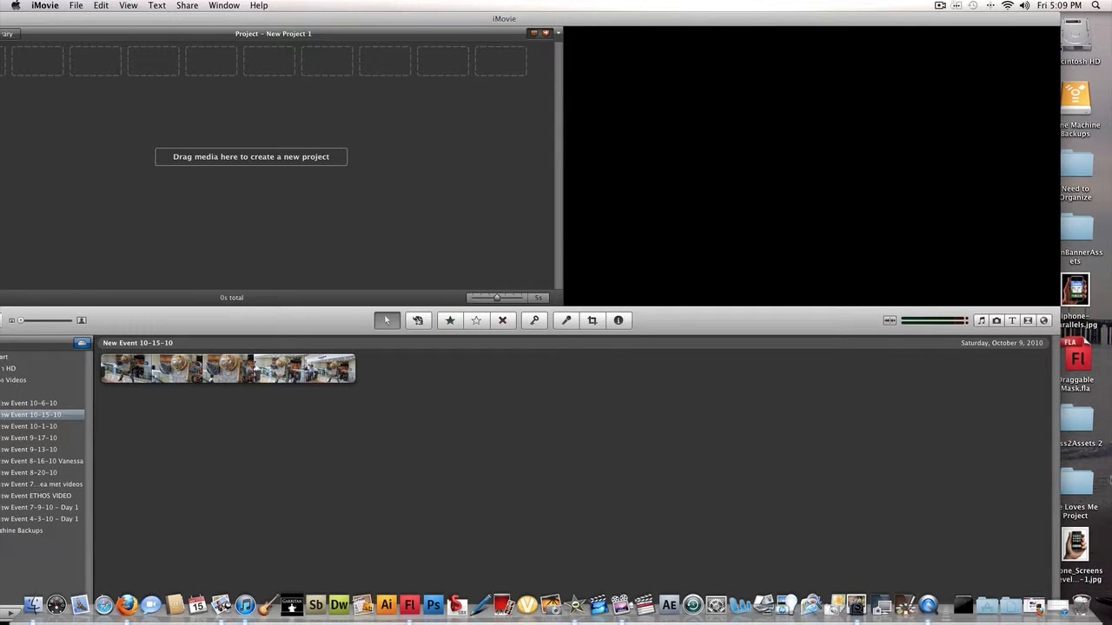
left_click(1104, 466)
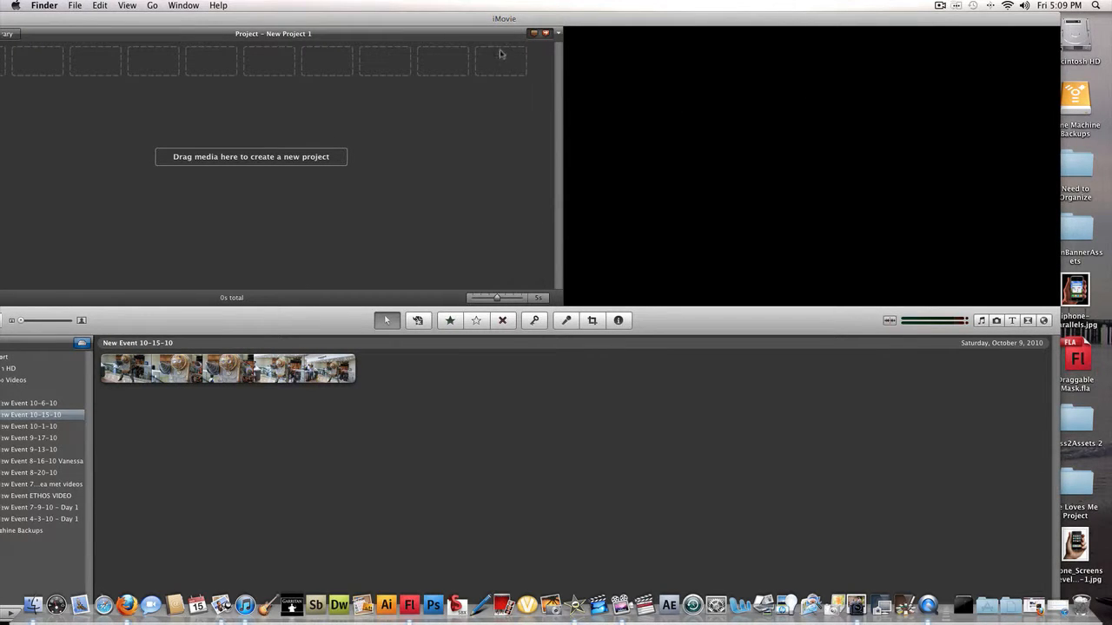
left_click_drag(212, 21, 278, 3)
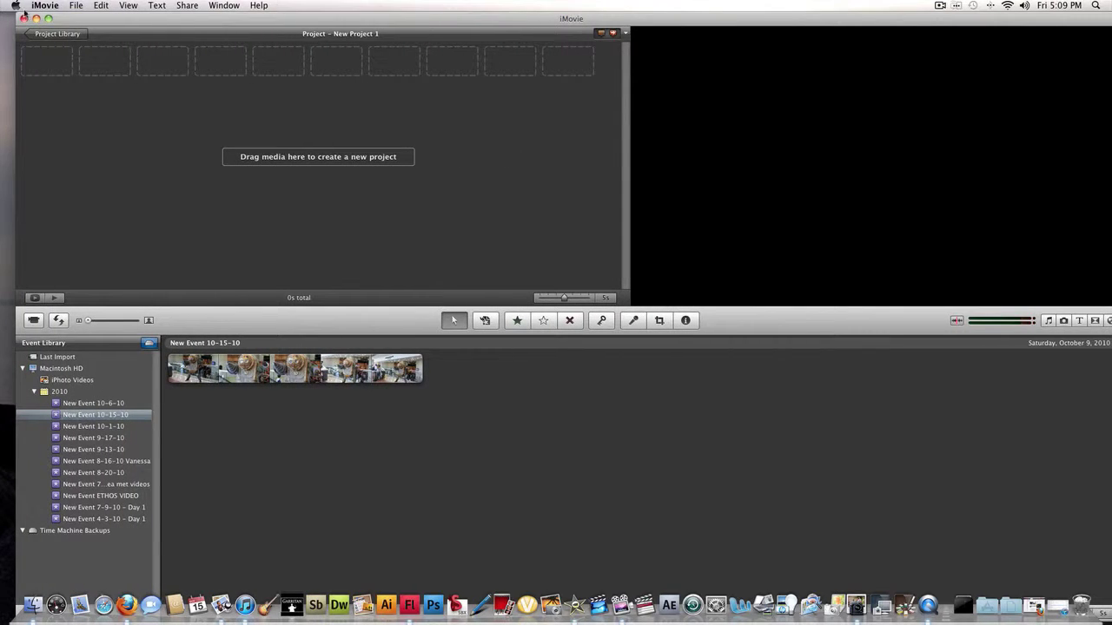
Browse the File menu and dismiss it without choosing a command
left_click(86, 6)
left_click(67, 101)
left_click(68, 7)
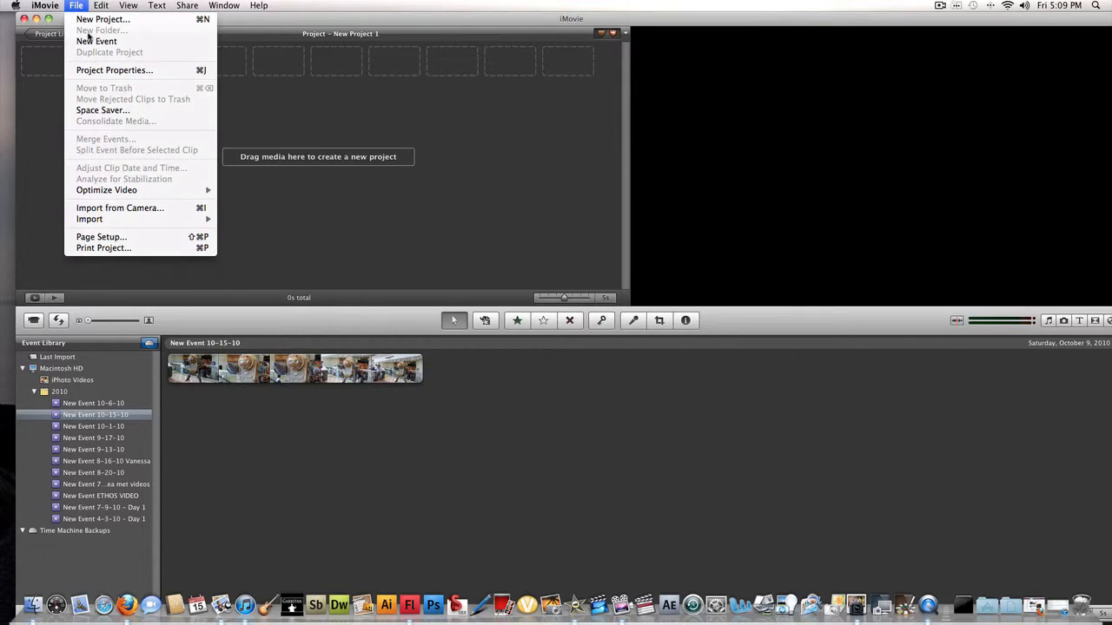
left_click(524, 293)
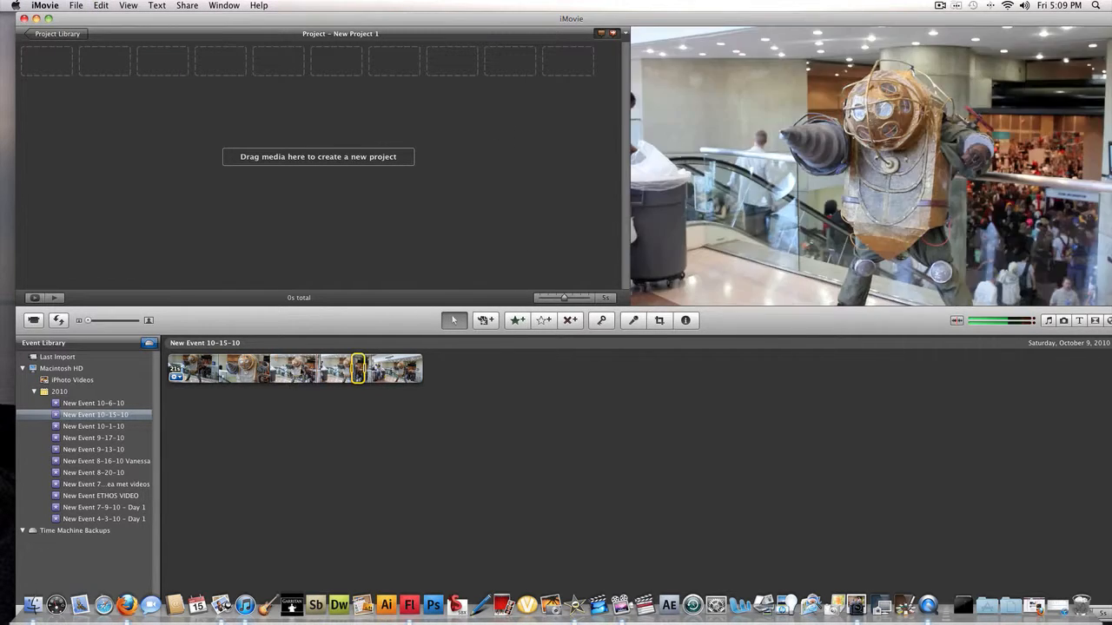
Drag the whole event clip into New Project 1 as its main footage
left_click(301, 368)
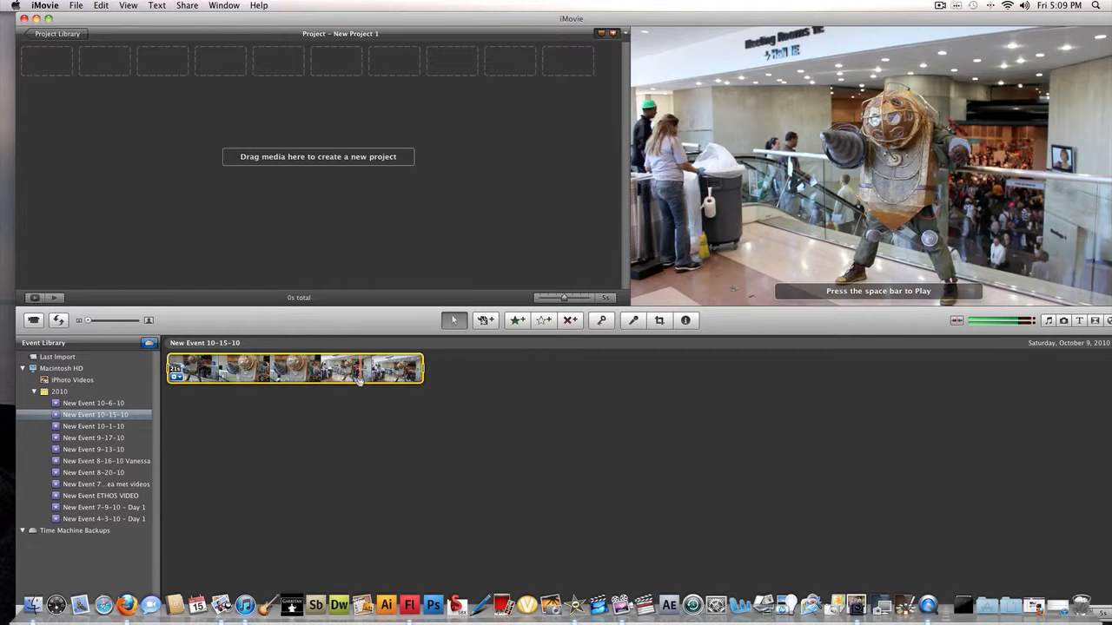
left_click_drag(359, 379, 224, 180)
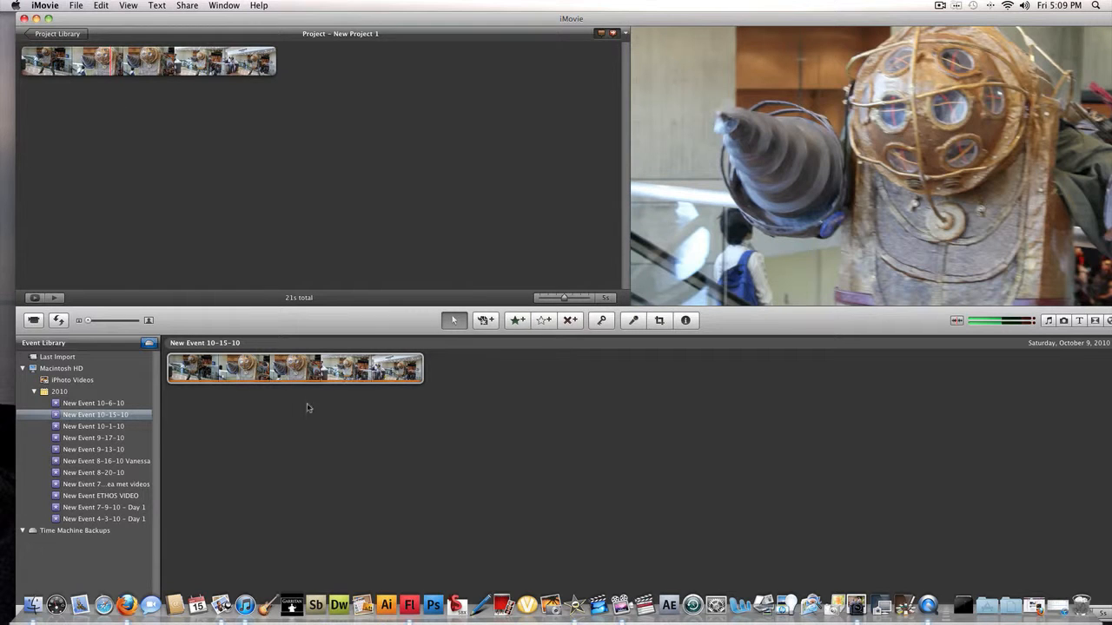
Drop a short stretch of event footage onto the project clip as Picture in Picture
left_click(449, 382)
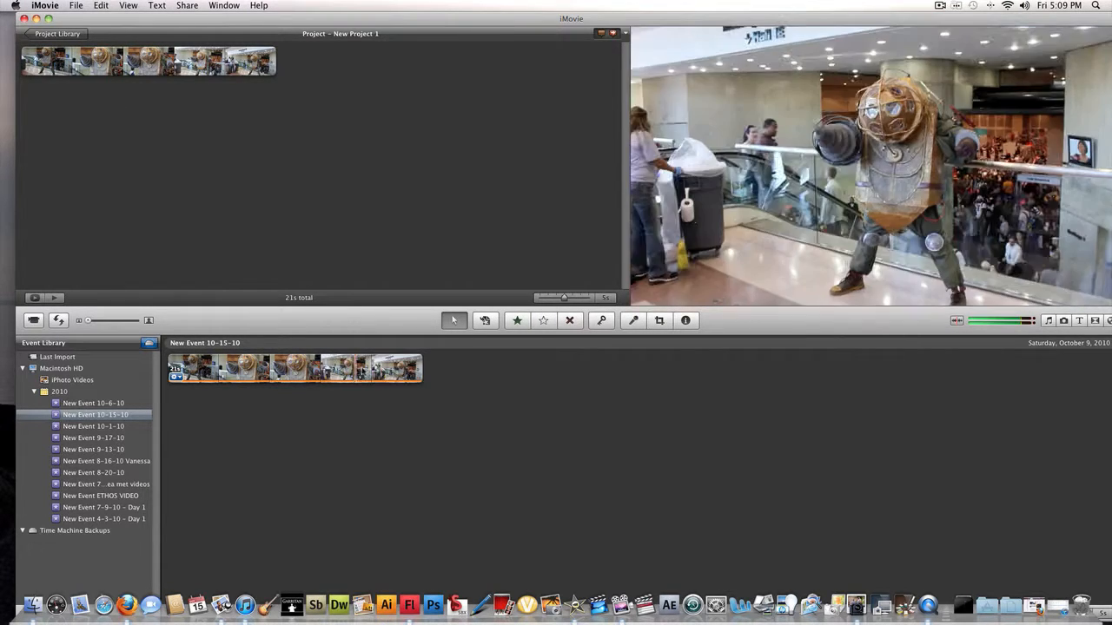
left_click(360, 369)
mouse_move(371, 366)
left_mouse_down()
mouse_move(410, 368)
mouse_move(86, 68)
left_mouse_up()
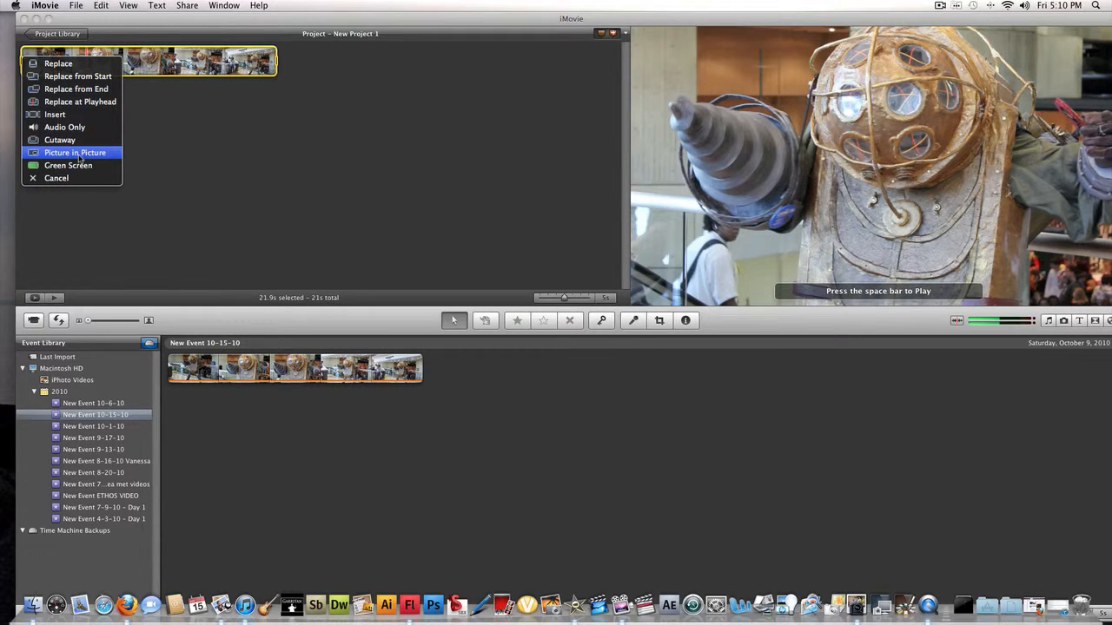
left_click(79, 153)
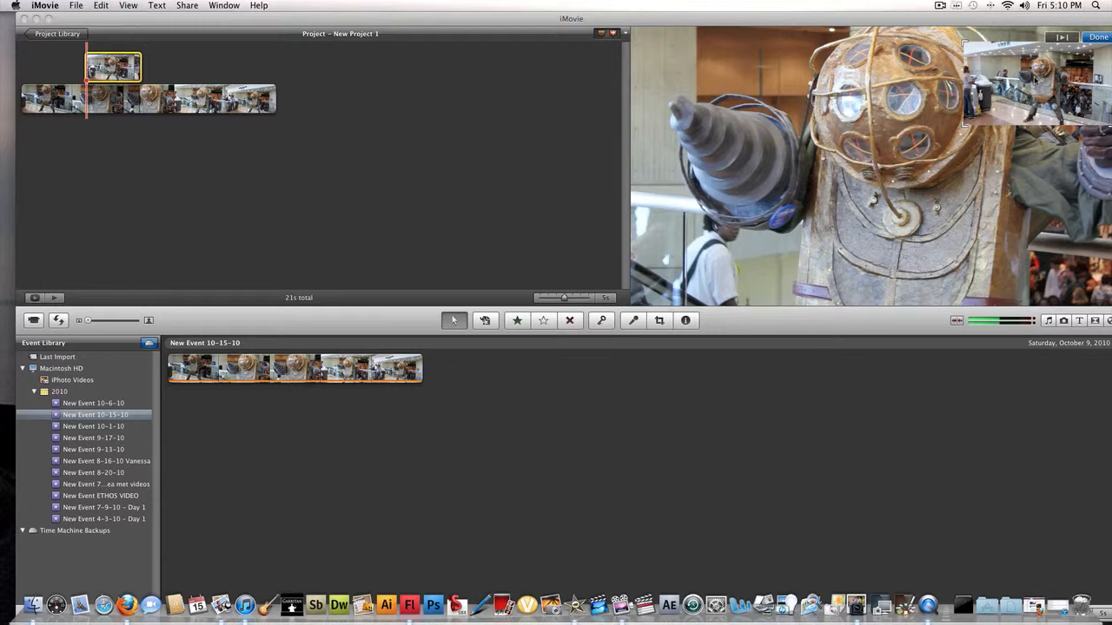
Enlarge the picture-in-picture inset in the viewer and play the project to preview it
left_click_drag(966, 129, 921, 147)
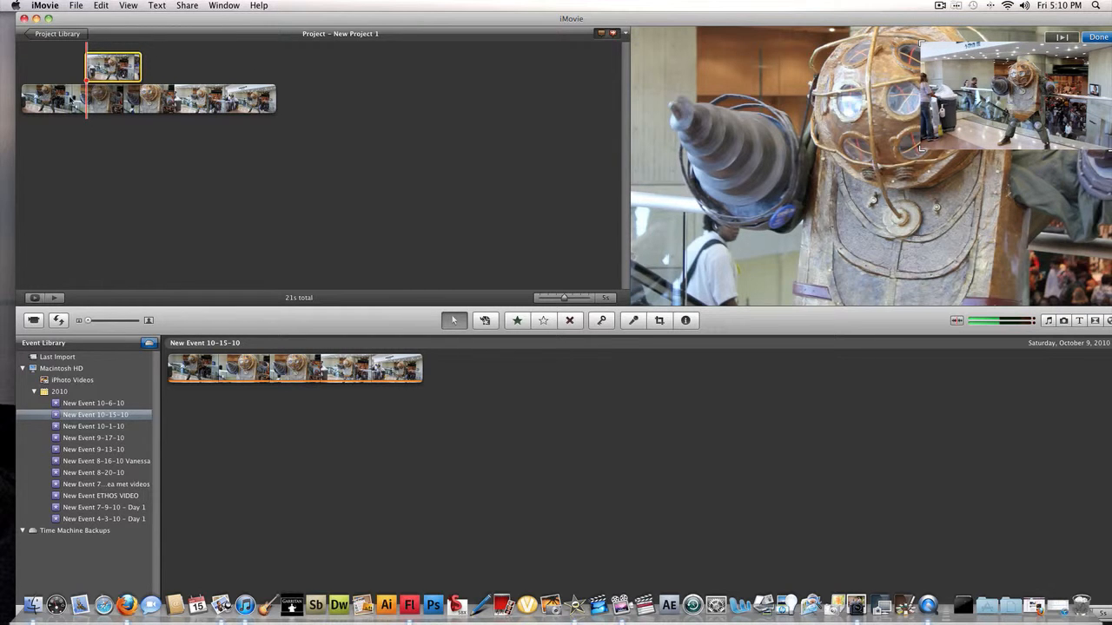
left_click(76, 100)
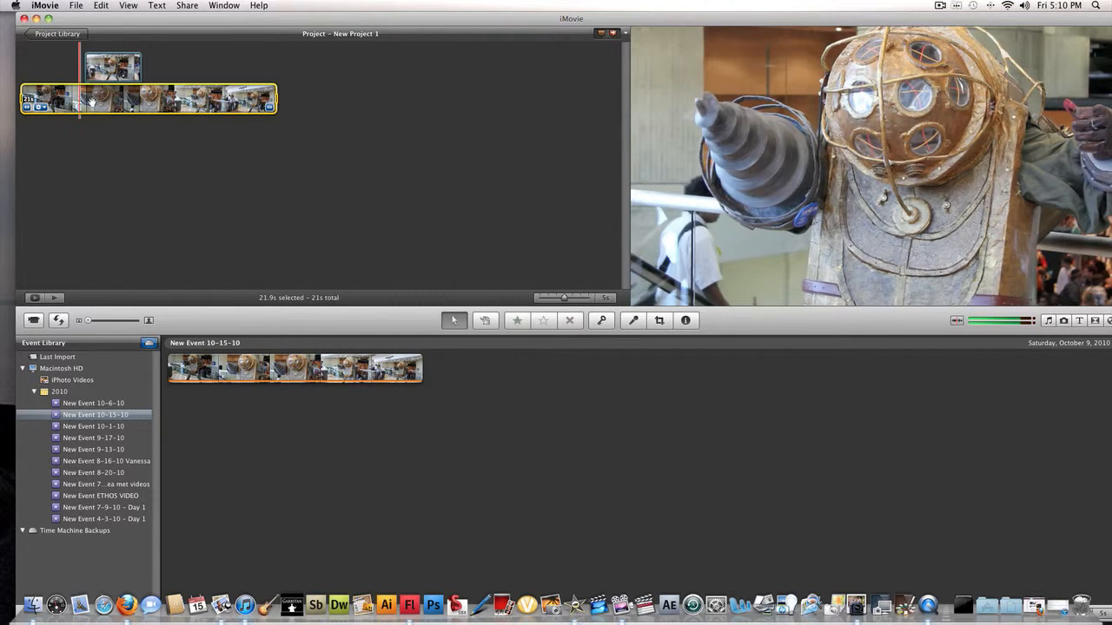
key("space")
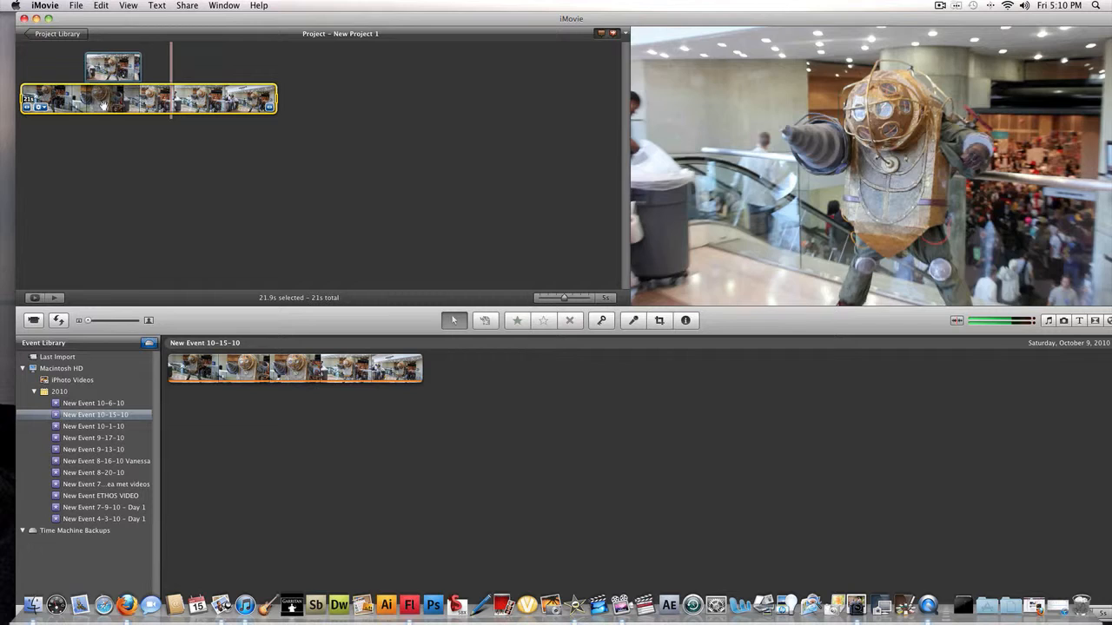
Bring up Clip Adjustments for the picture-in-picture clip via its gear menu
left_click(92, 75)
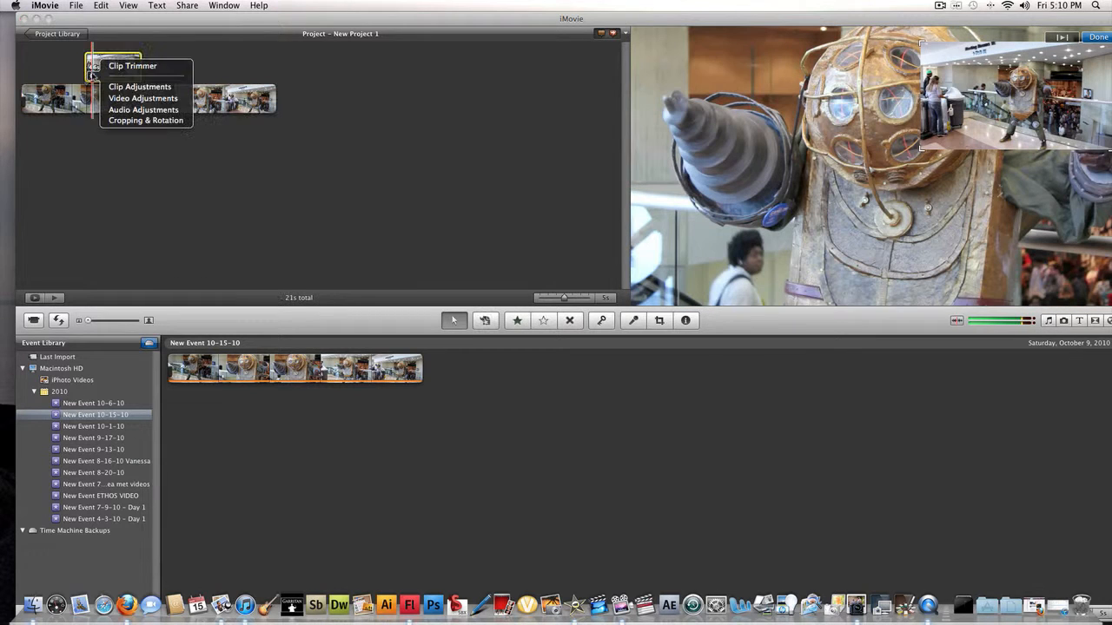
left_click(235, 56)
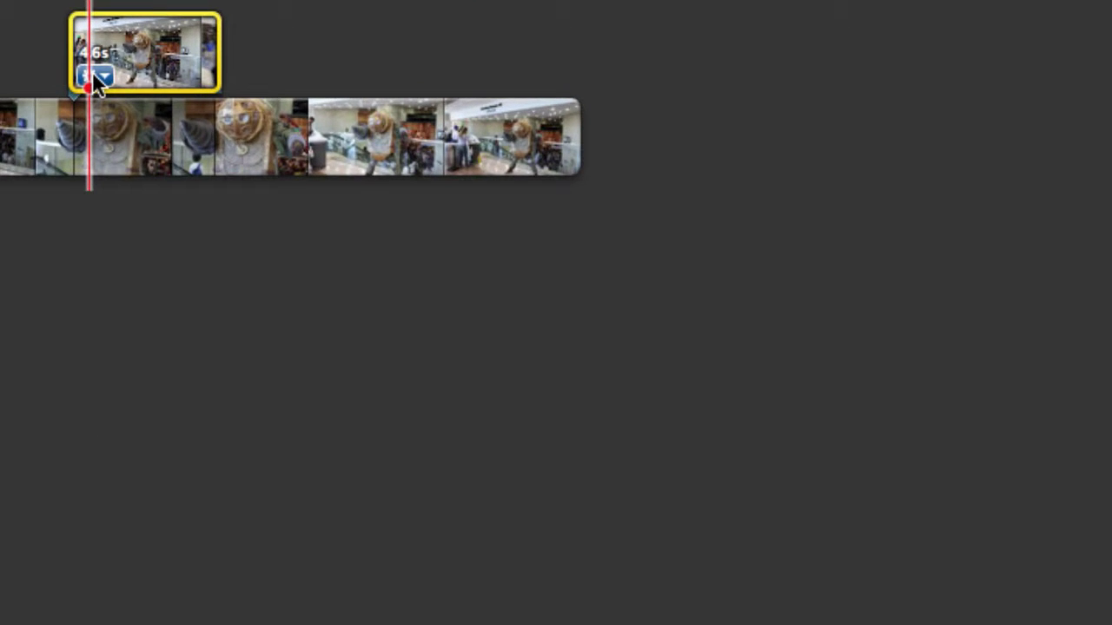
left_click(93, 76)
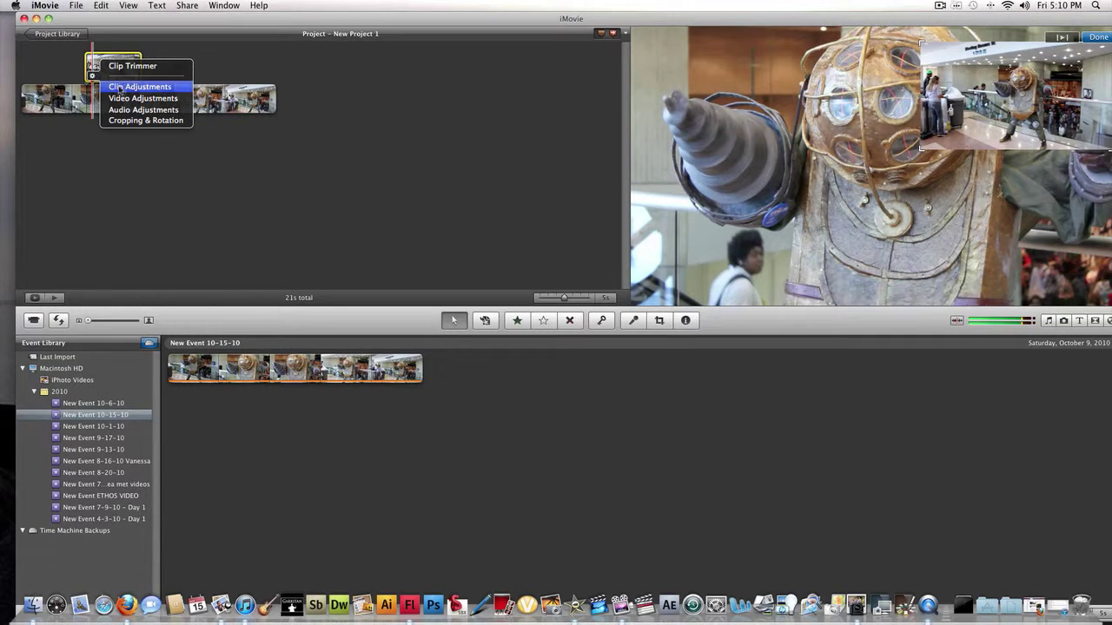
left_click(120, 87)
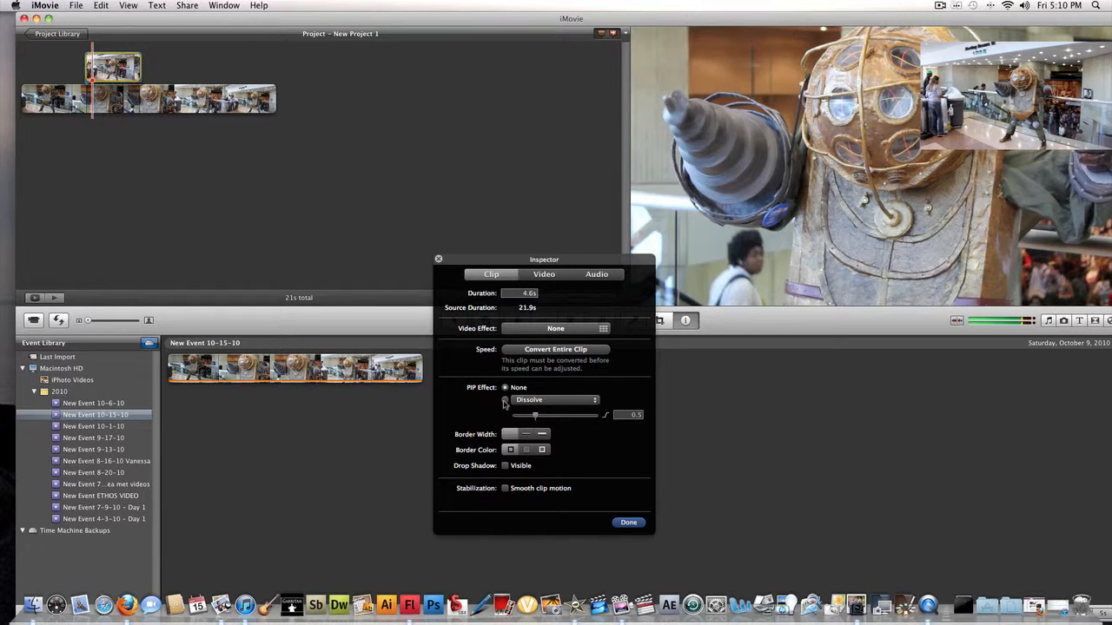
Set the PIP Effect to Dissolve lasting 1.1 seconds and confirm with Done
left_click(504, 400)
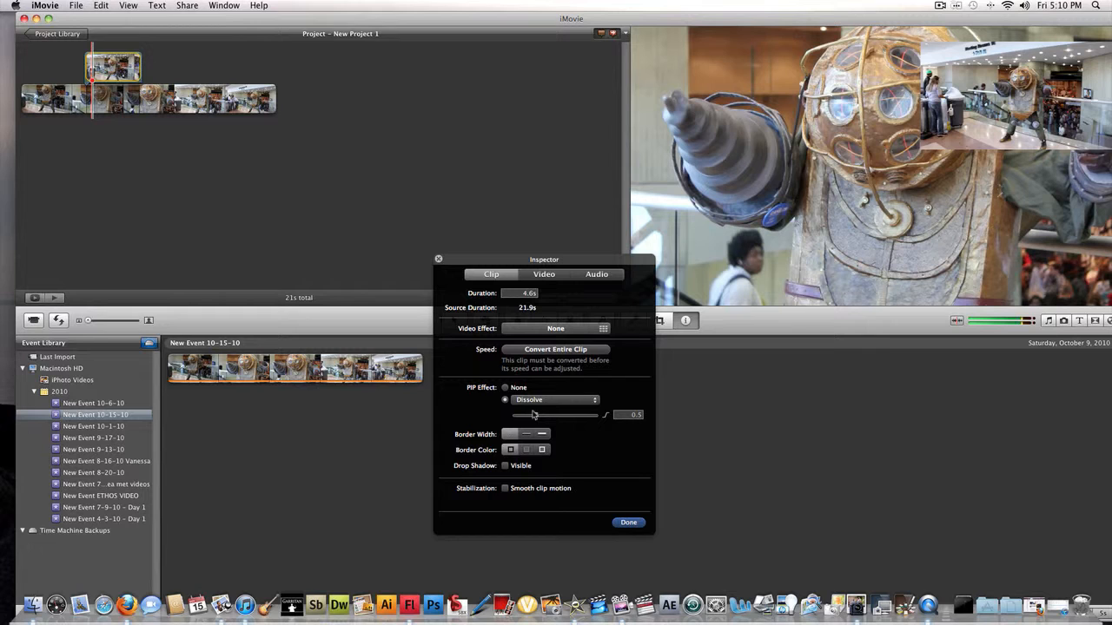
left_click_drag(534, 415, 559, 417)
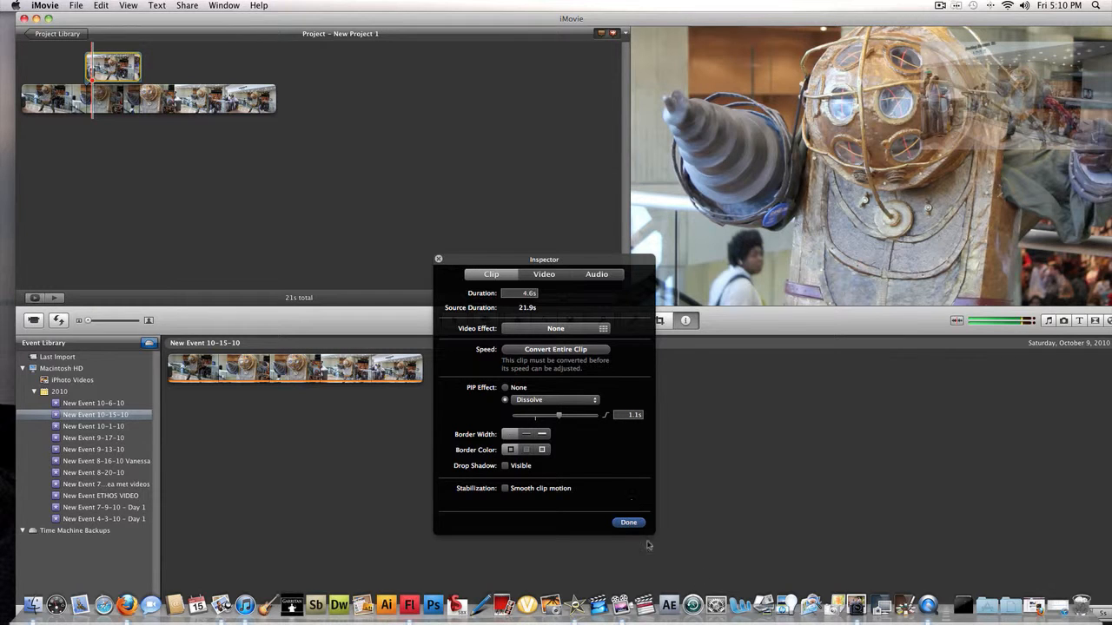
left_click(628, 522)
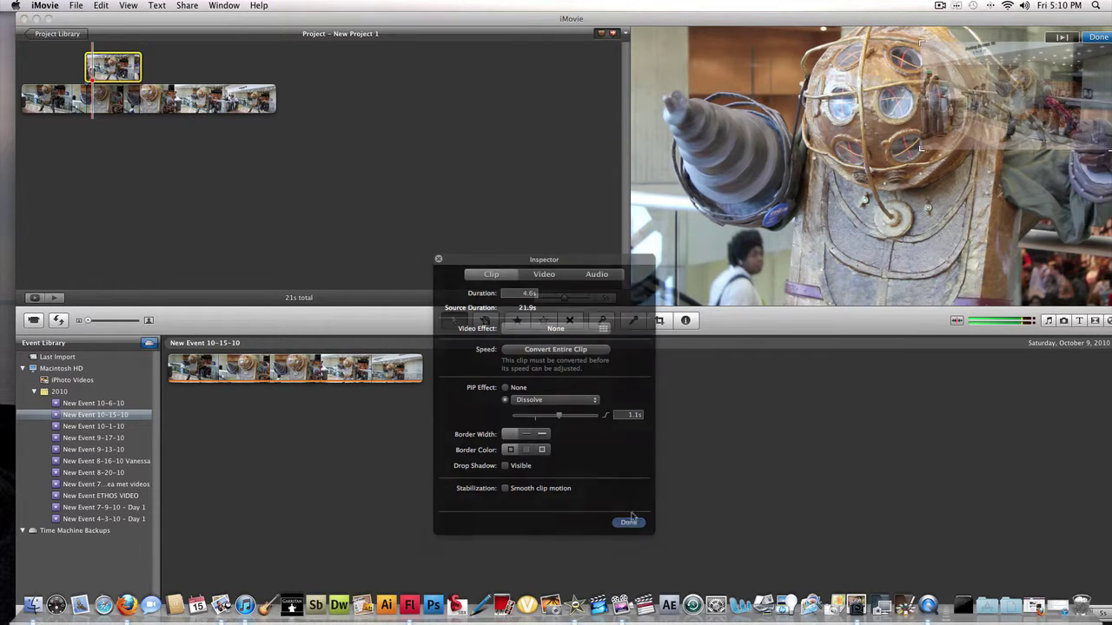
Play the project to preview the dissolve on the overlay
left_click(70, 72)
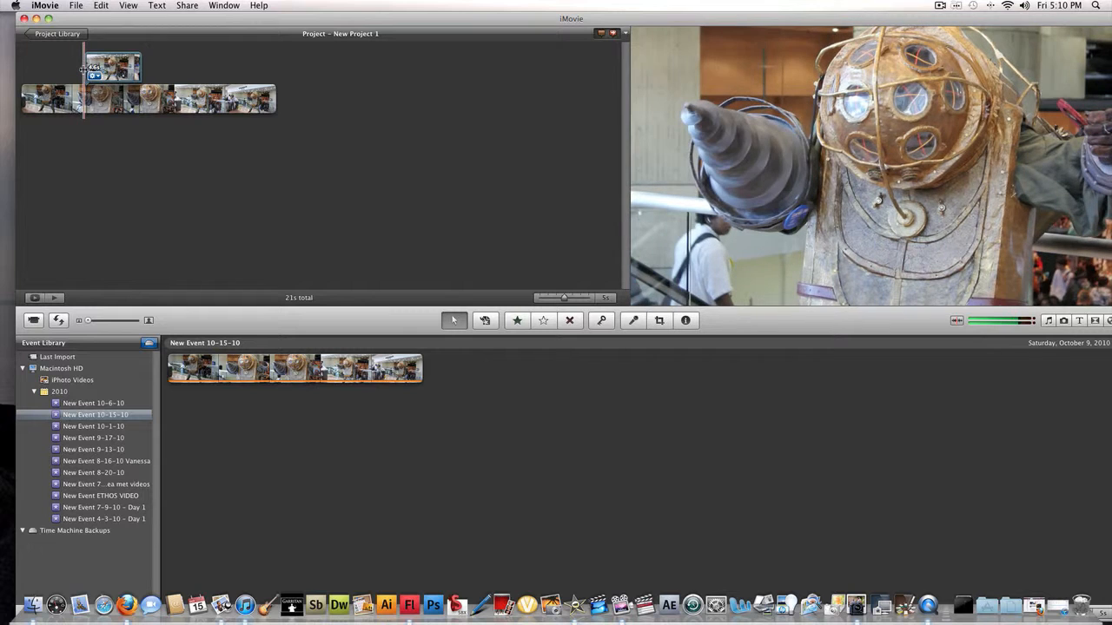
key("space")
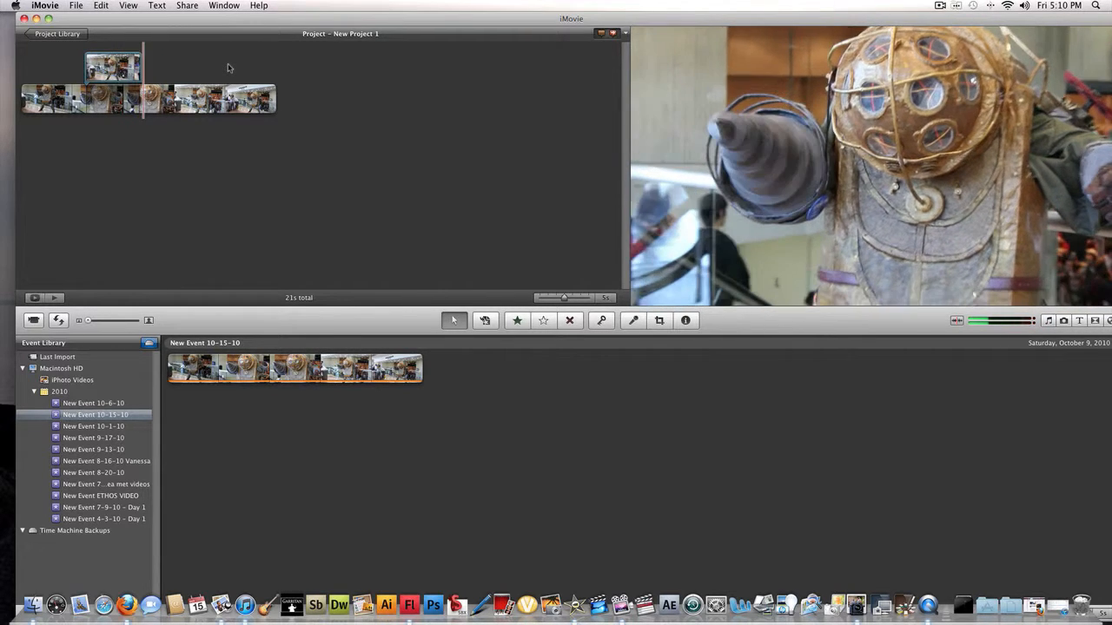
Slide the picture-in-picture clip along the timeline to start slightly later
left_click(121, 67)
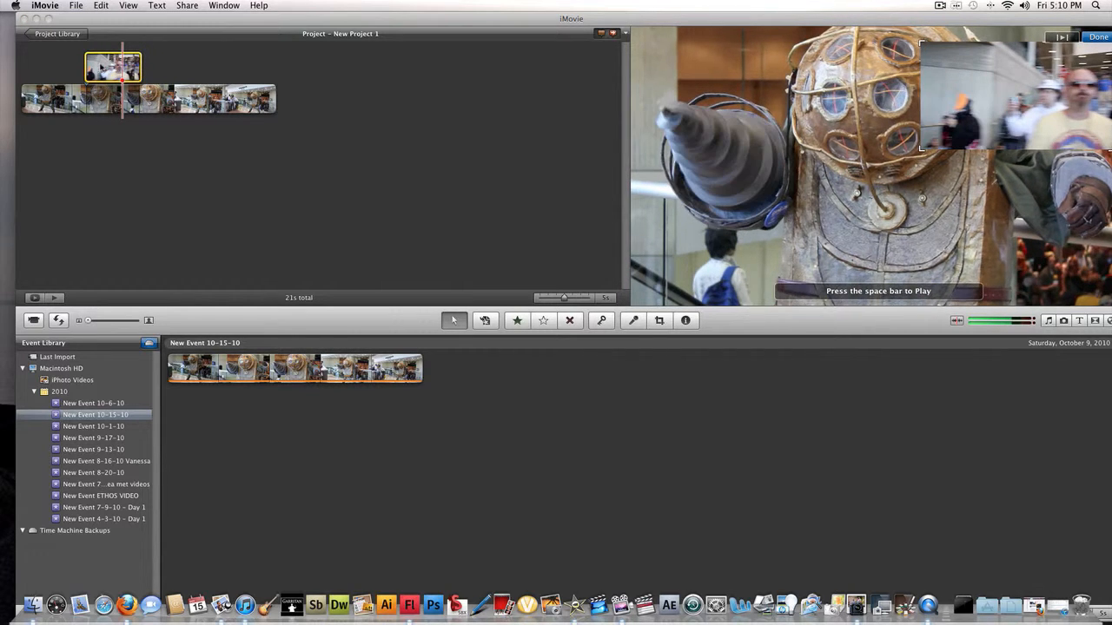
mouse_move(113, 68)
left_mouse_down()
mouse_move(92, 68)
mouse_move(136, 67)
left_mouse_up()
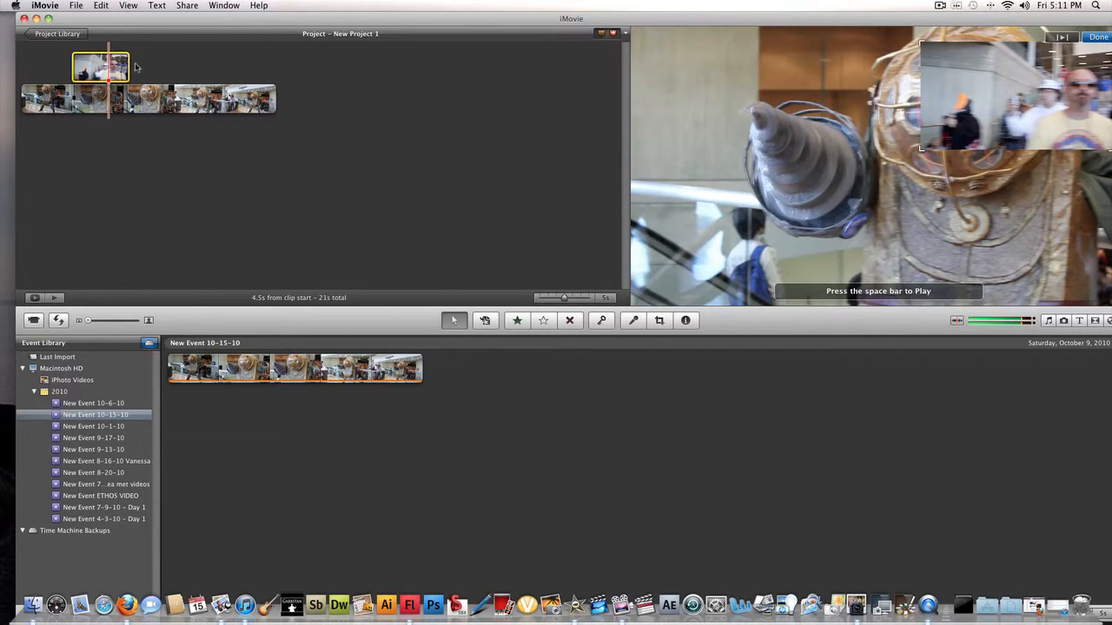
left_click_drag(136, 67, 163, 67)
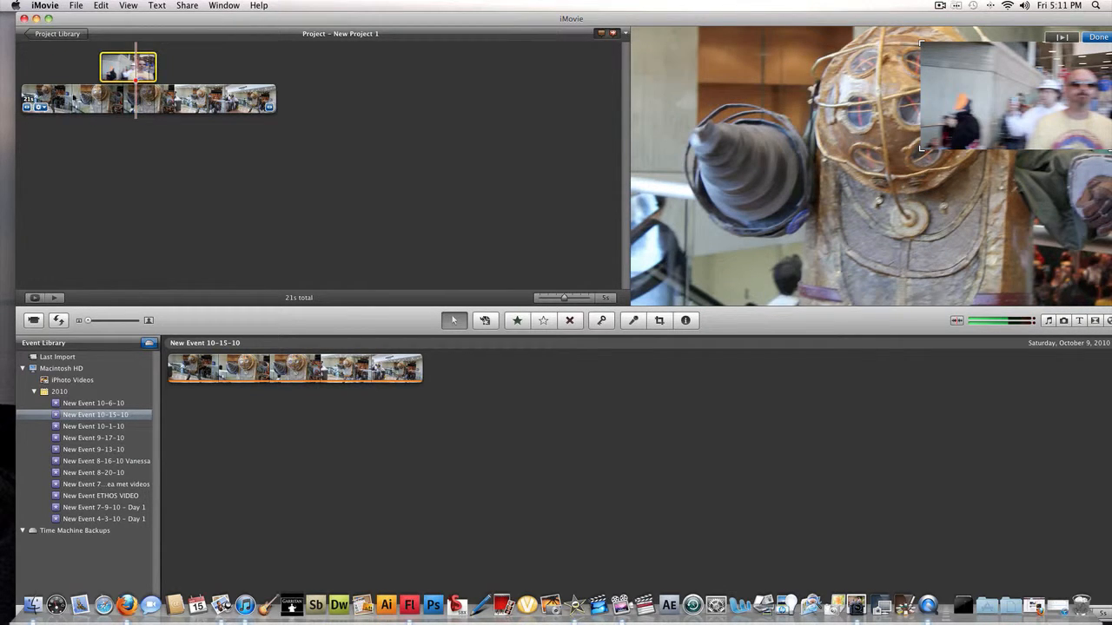